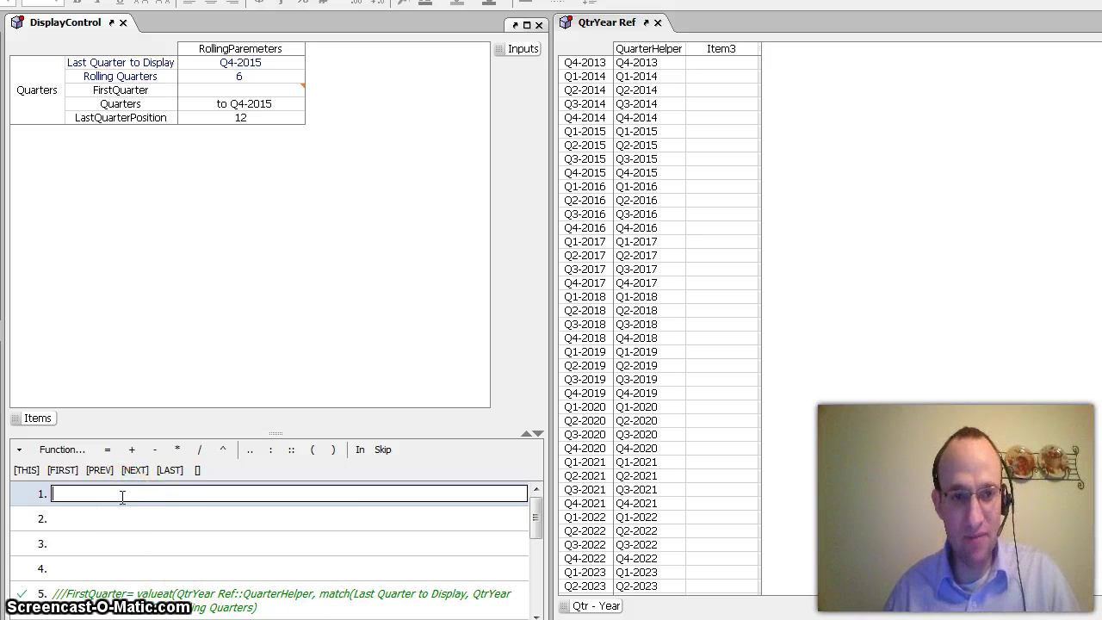
# - Enter the formula FirstQuarter = valueat(QtrYear Ref::QuarterHelper, 2) on the first formula line of the DisplayControl matrix
pyautogui.write('FirstQuarter =')
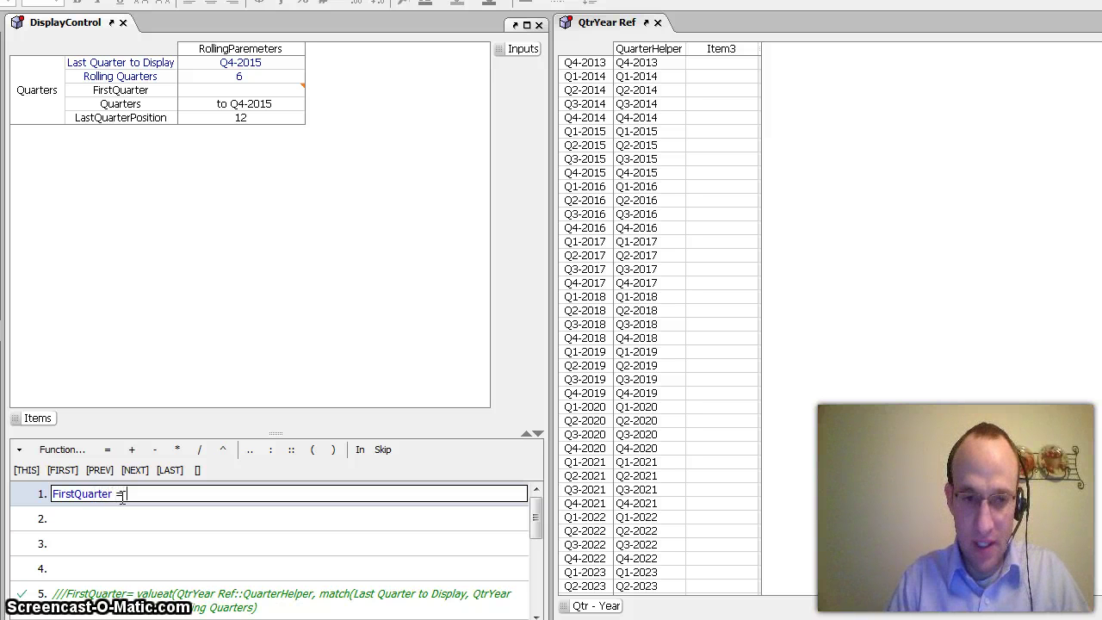
pyautogui.write('valueat(')
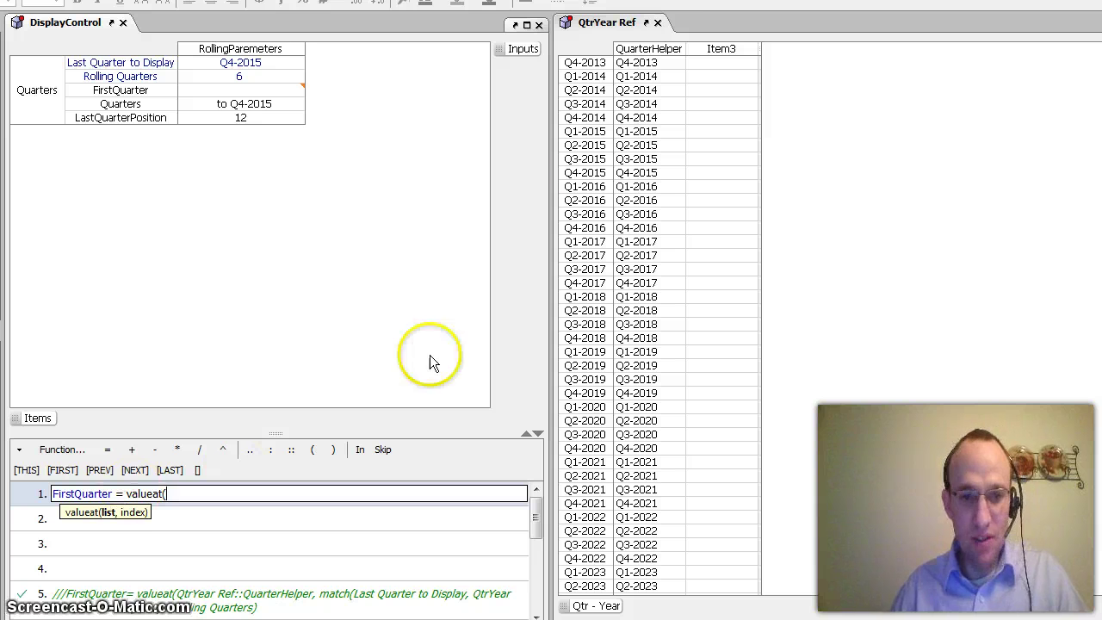
pyautogui.click(669, 51)
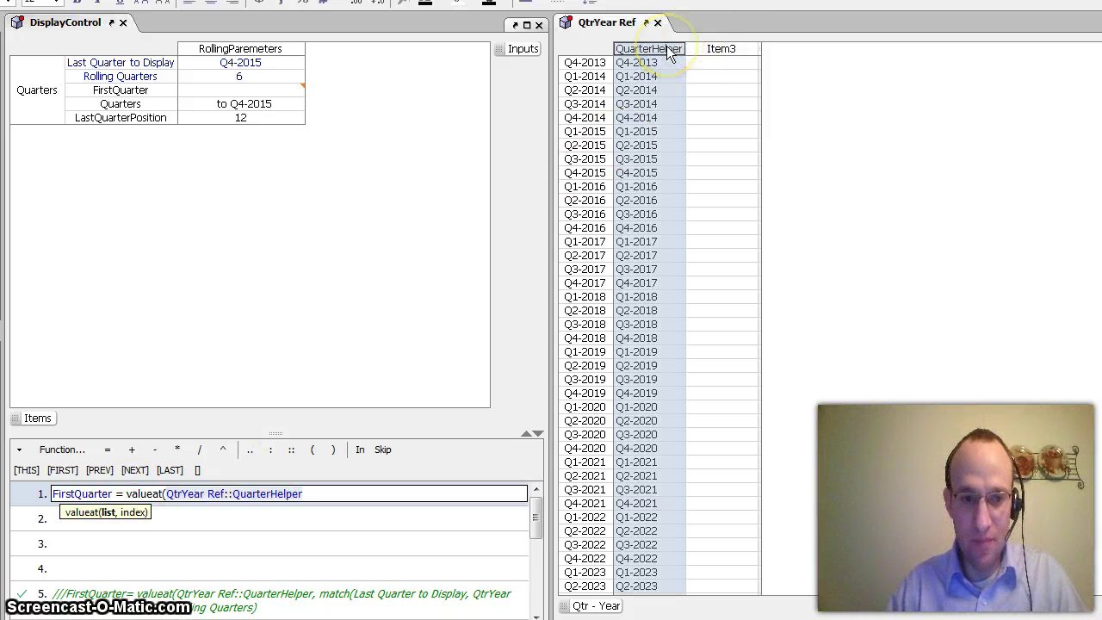
pyautogui.write(', ')
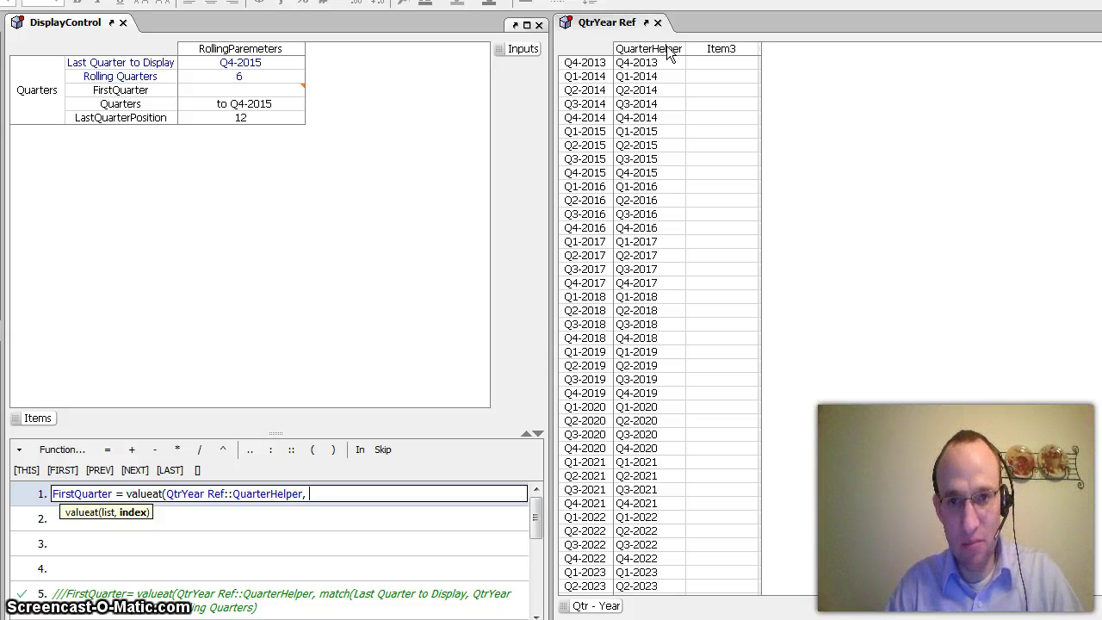
pyautogui.write('2)')
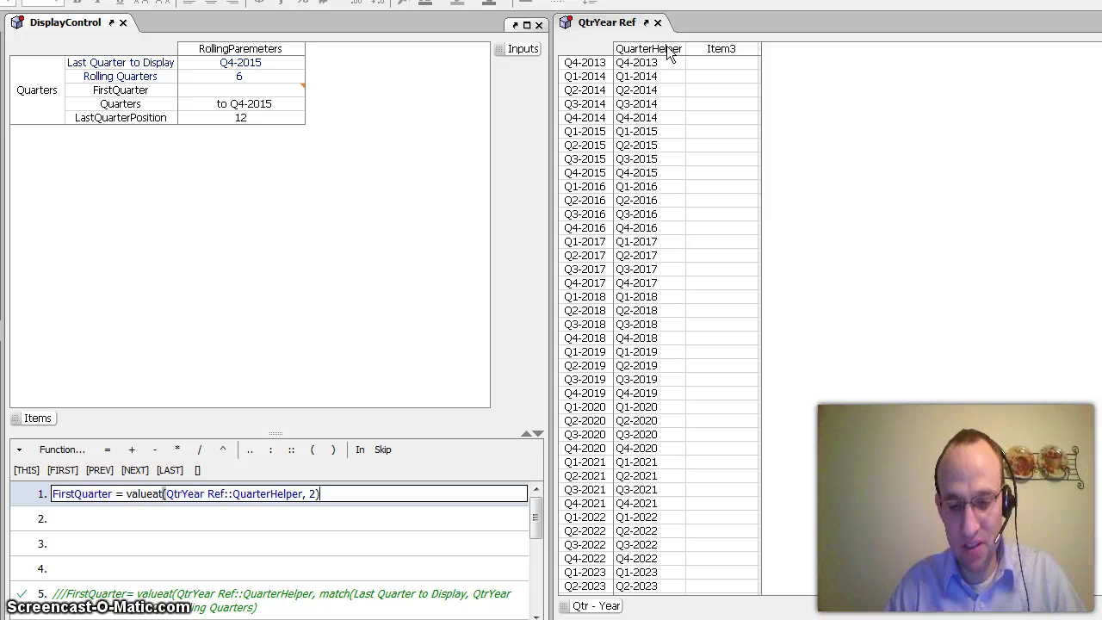
pyautogui.press('Return')
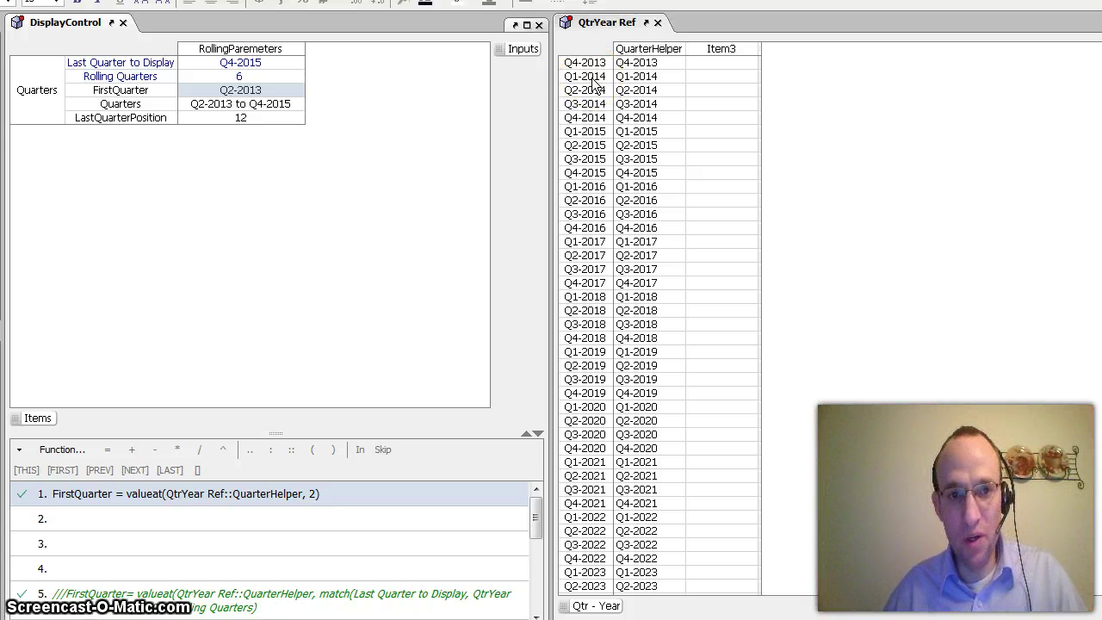
# - Add the formula Item3 = #'Qtr - Year' to the QtrYear Ref matrix to number each quarter's position
pyautogui.scroll(1, 594, 82)
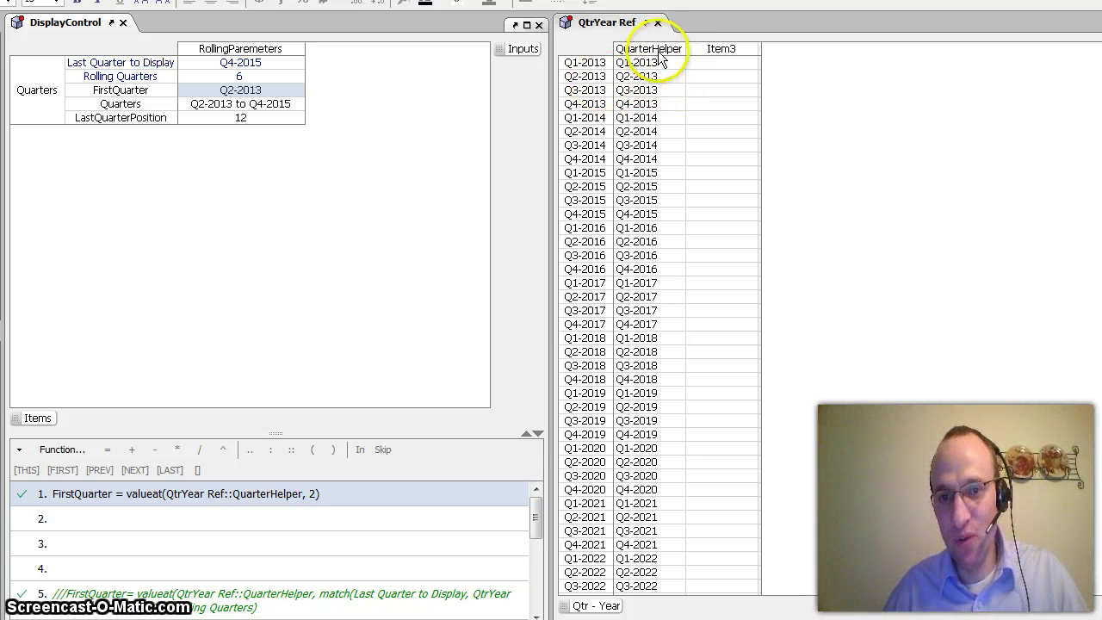
pyautogui.click(727, 52)
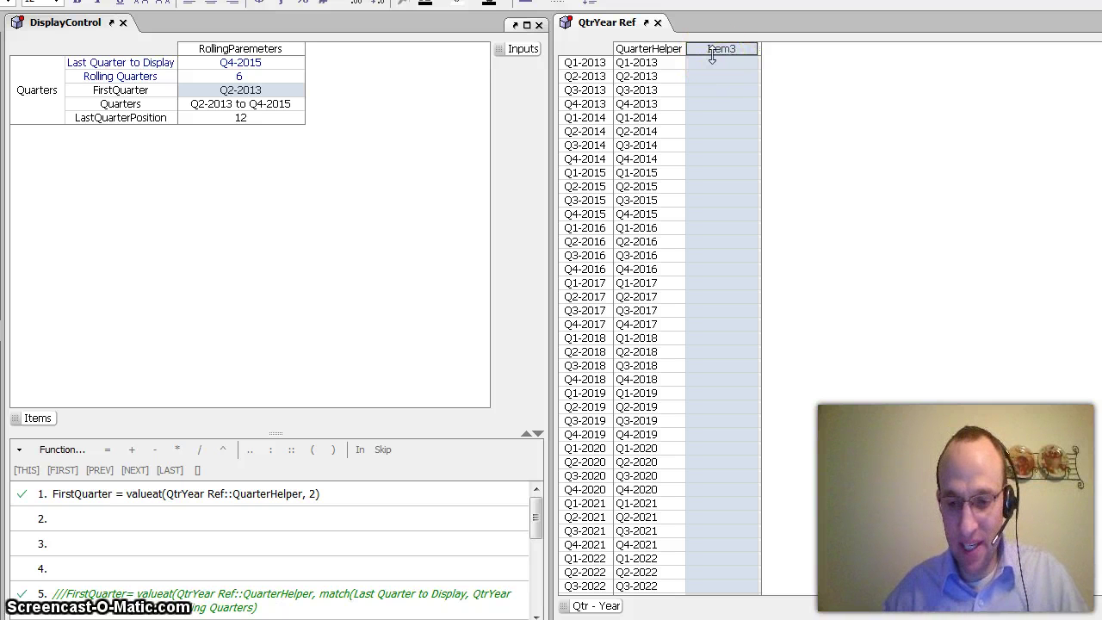
pyautogui.press('=')
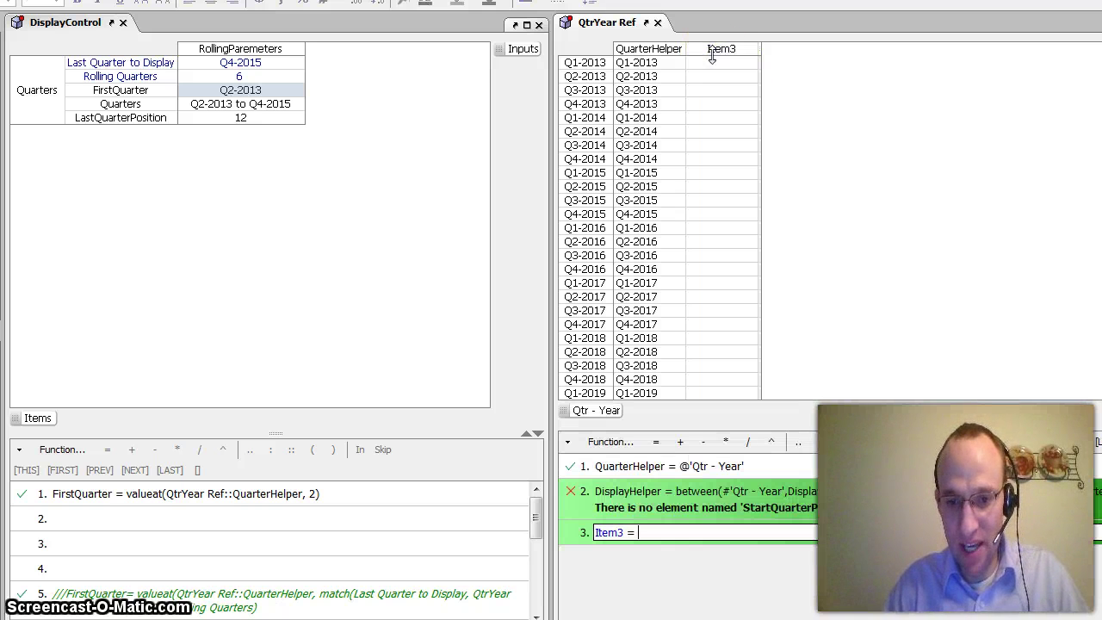
pyautogui.write('#')
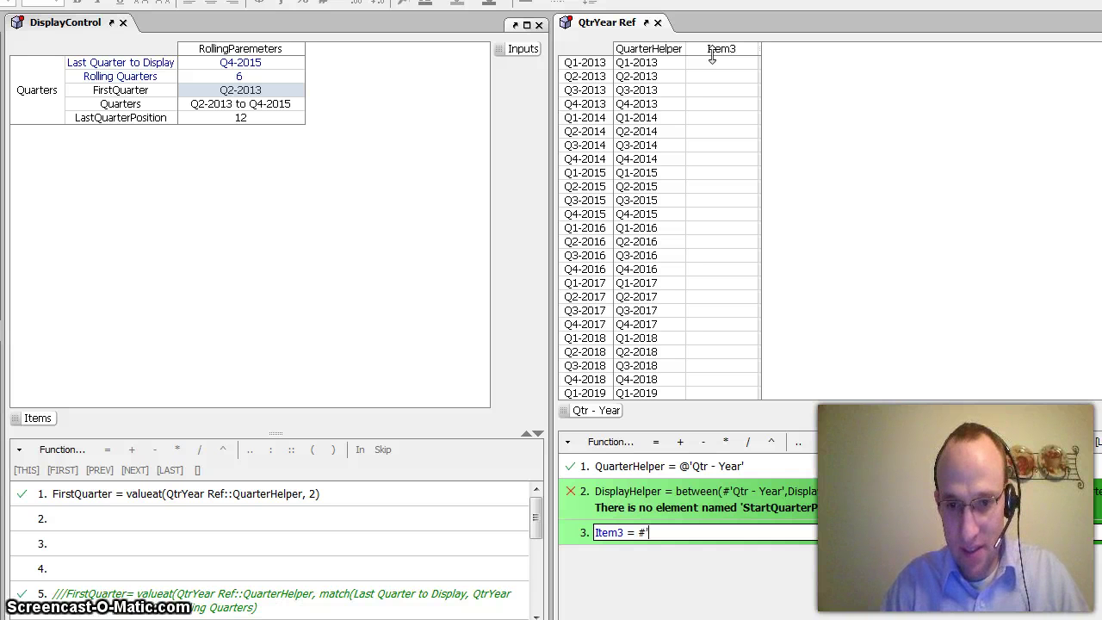
pyautogui.write("'Qtr")
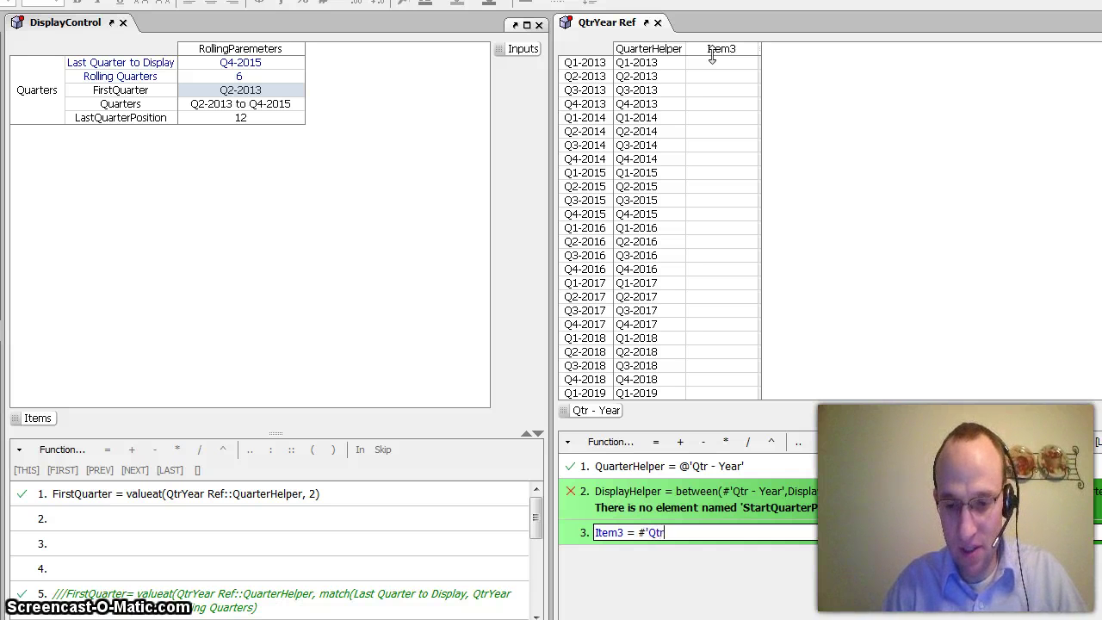
pyautogui.write(' - Year')
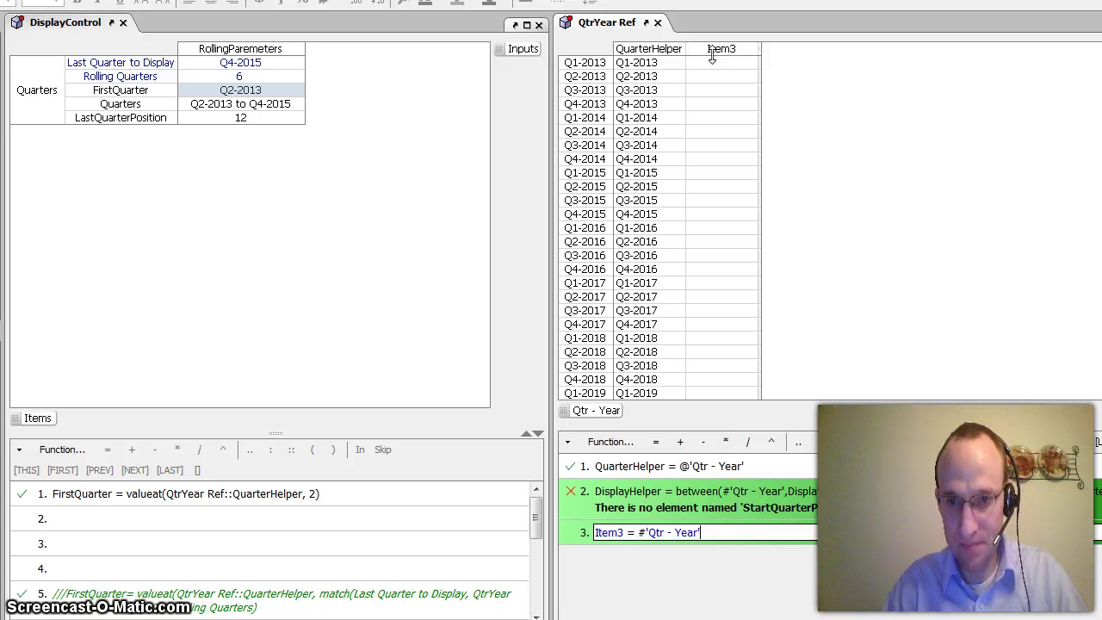
pyautogui.press('Return')
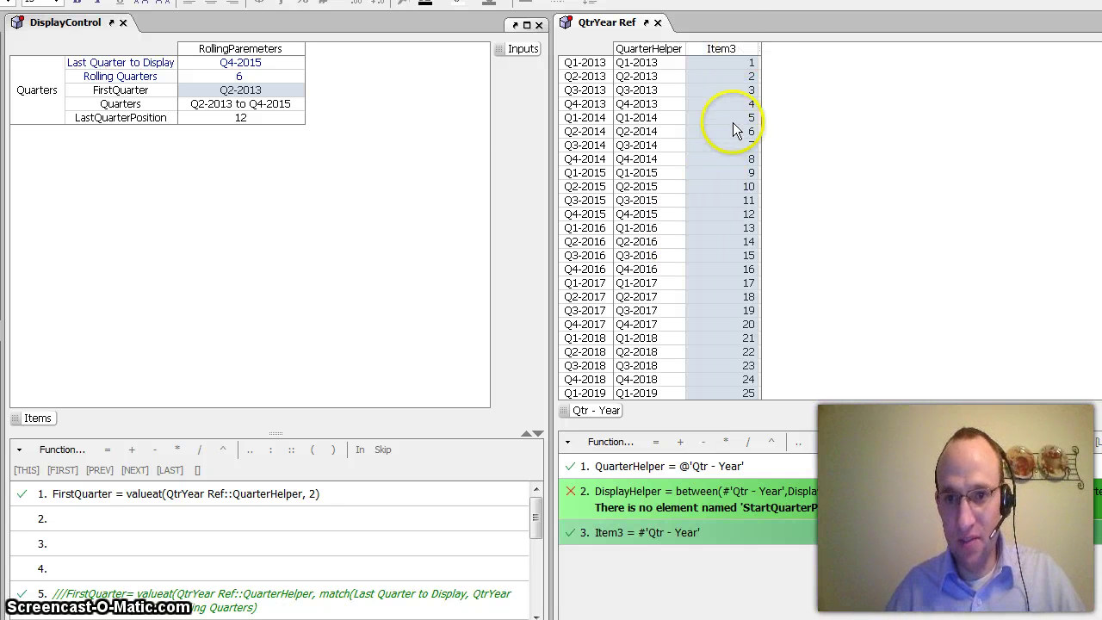
# - Set the index in the FirstQuarter valueat formula to 5
pyautogui.click(311, 495)
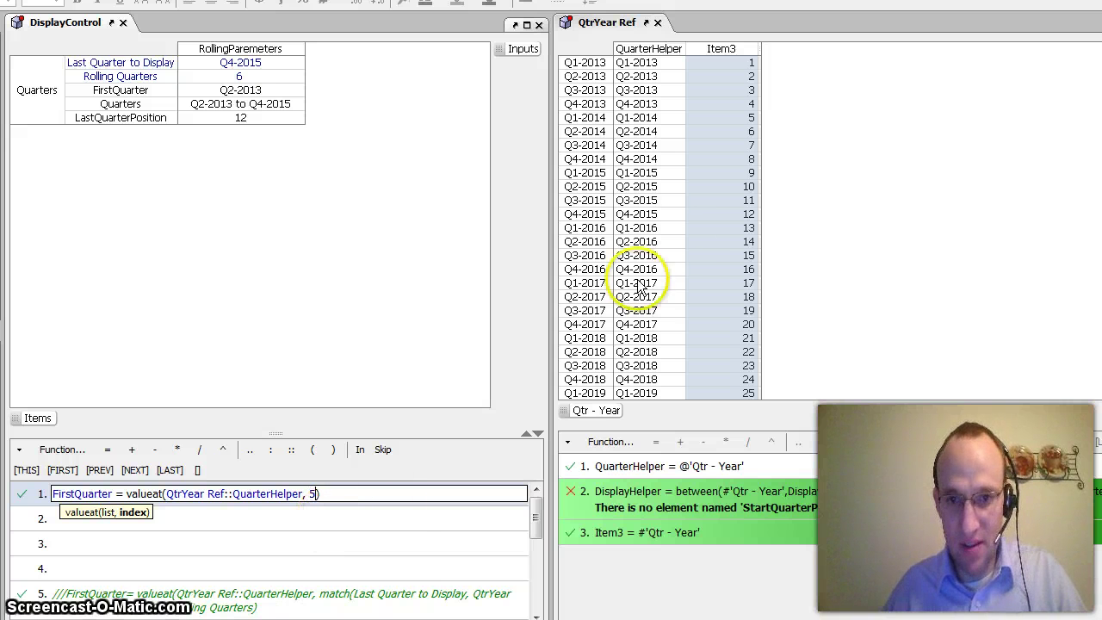
pyautogui.write('5')
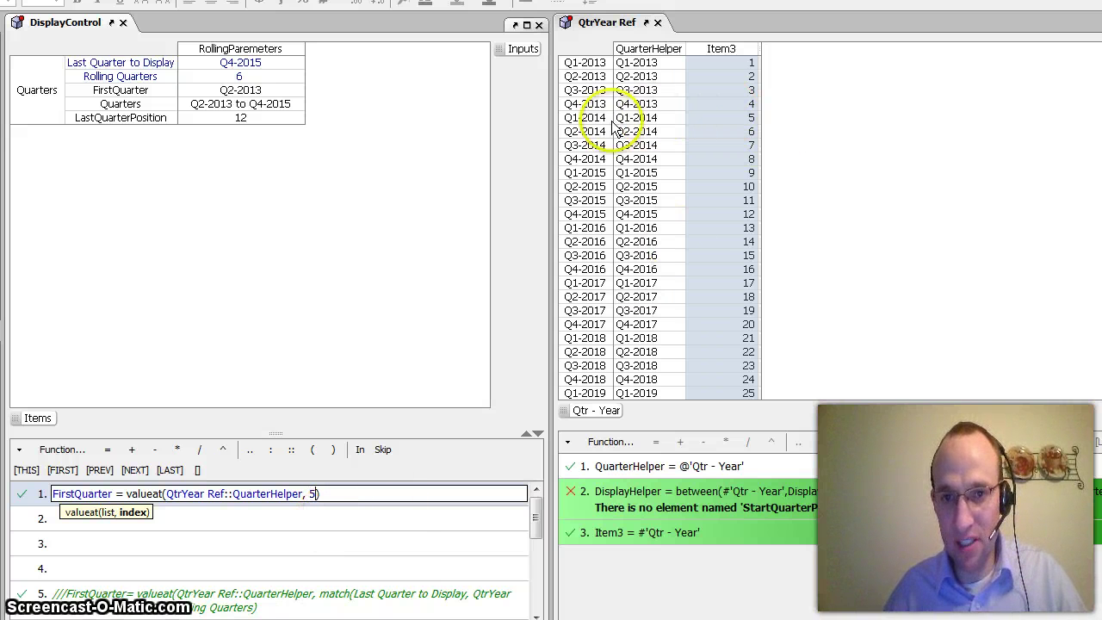
pyautogui.press('Return')
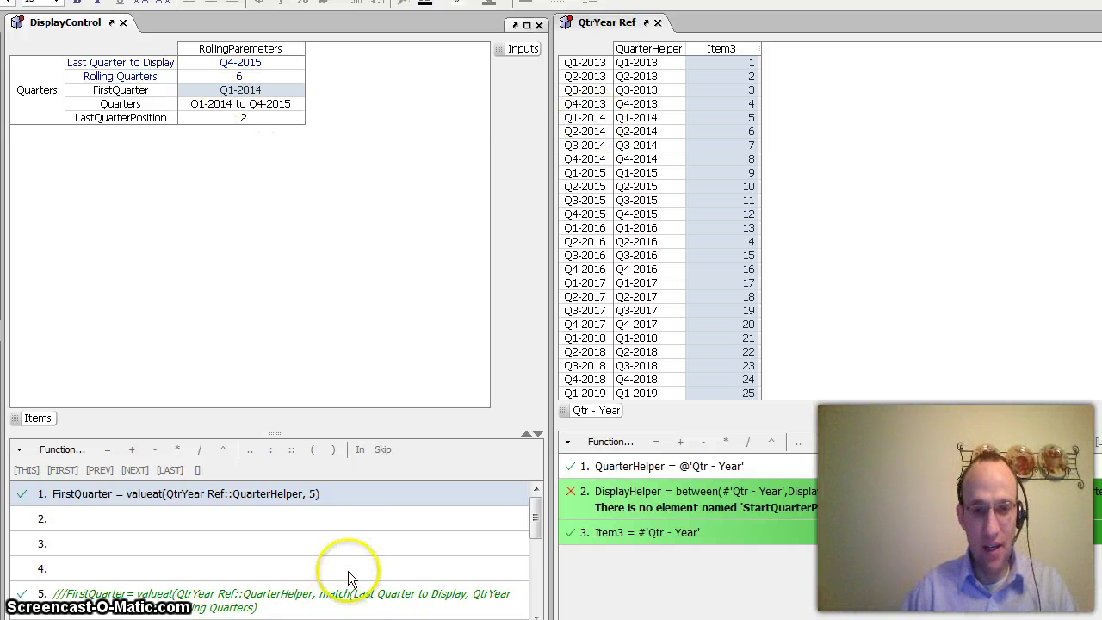
pyautogui.click(239, 75)
pyautogui.write('6')
pyautogui.click(316, 527)
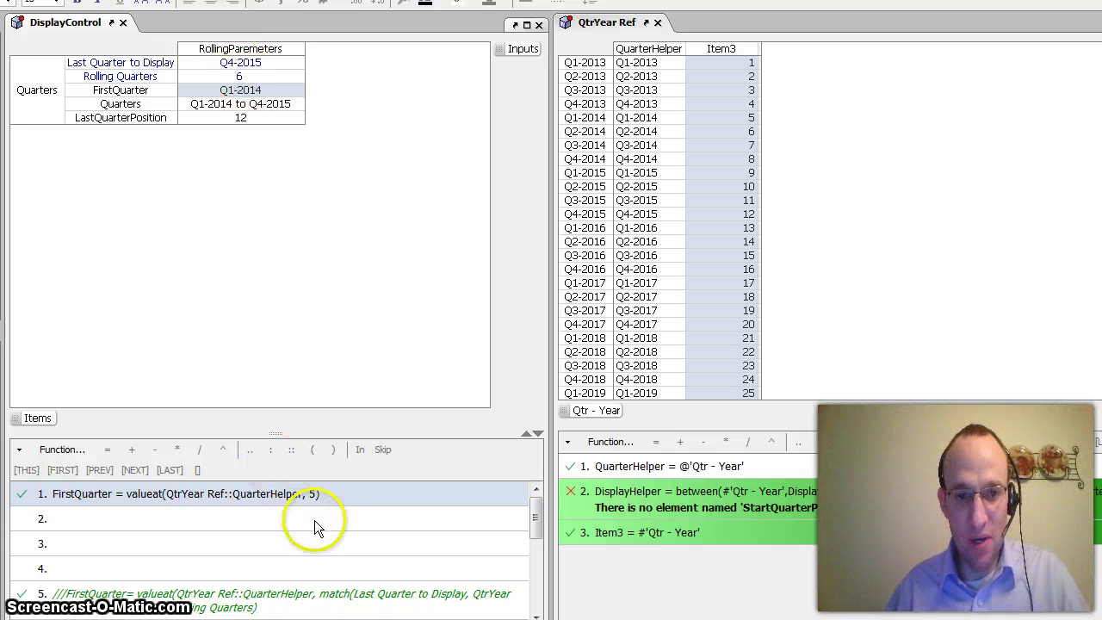
# - Replace the FirstQuarter formula's index with a match function on a new line, using Last Quarter to Display as the lookup value
pyautogui.click(310, 495)
pyautogui.hotkey('ctrl', 'a')
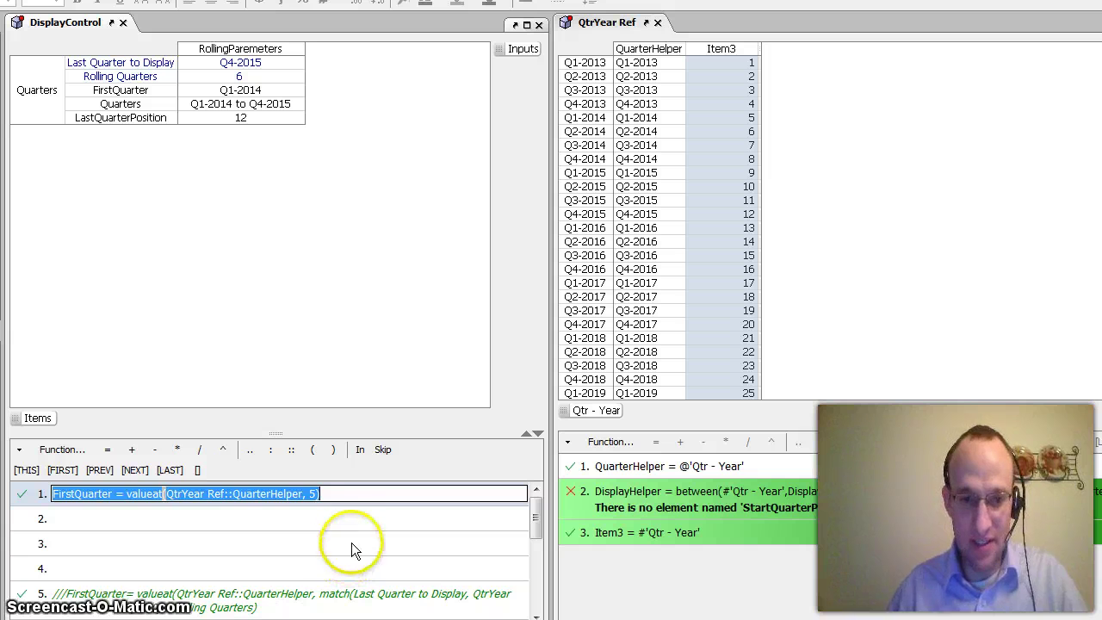
pyautogui.click(304, 494)
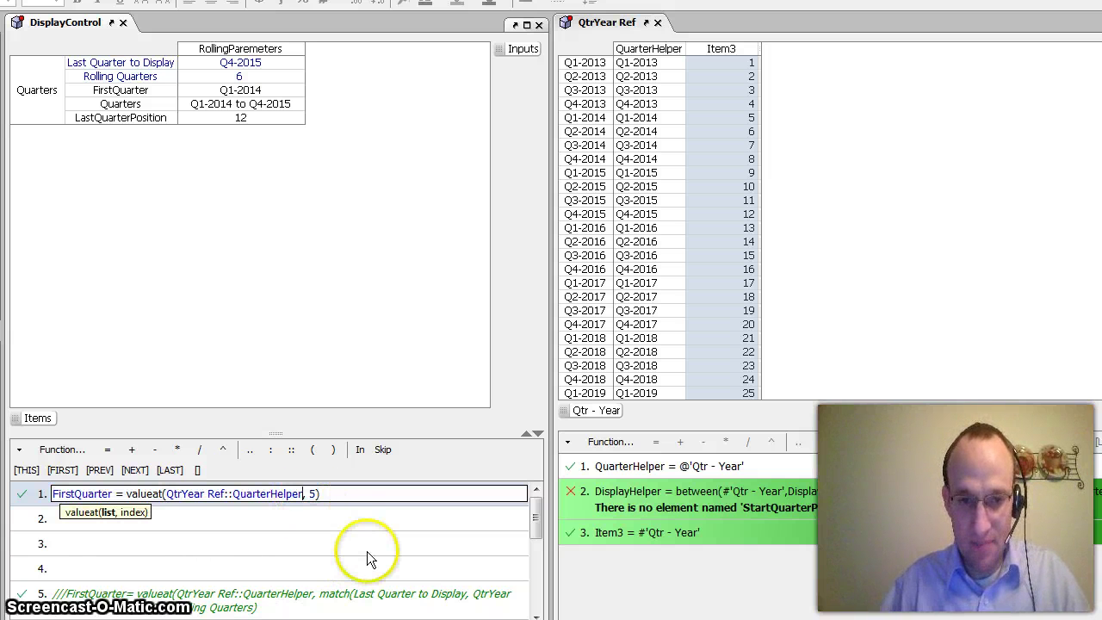
pyautogui.press('Right')
pyautogui.press('Return')
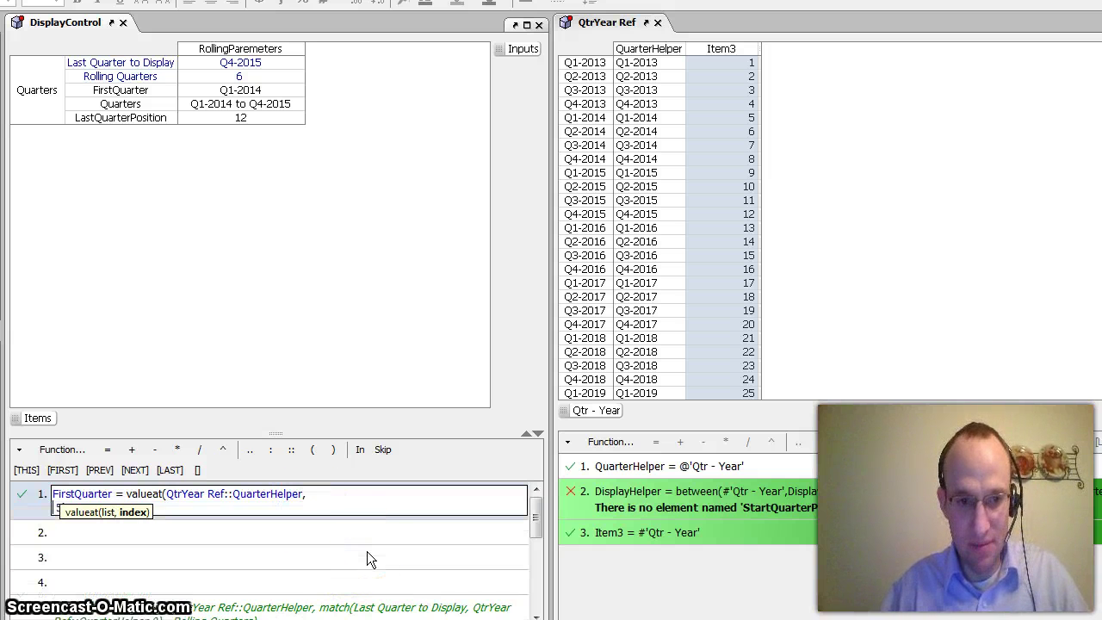
pyautogui.press('Delete')
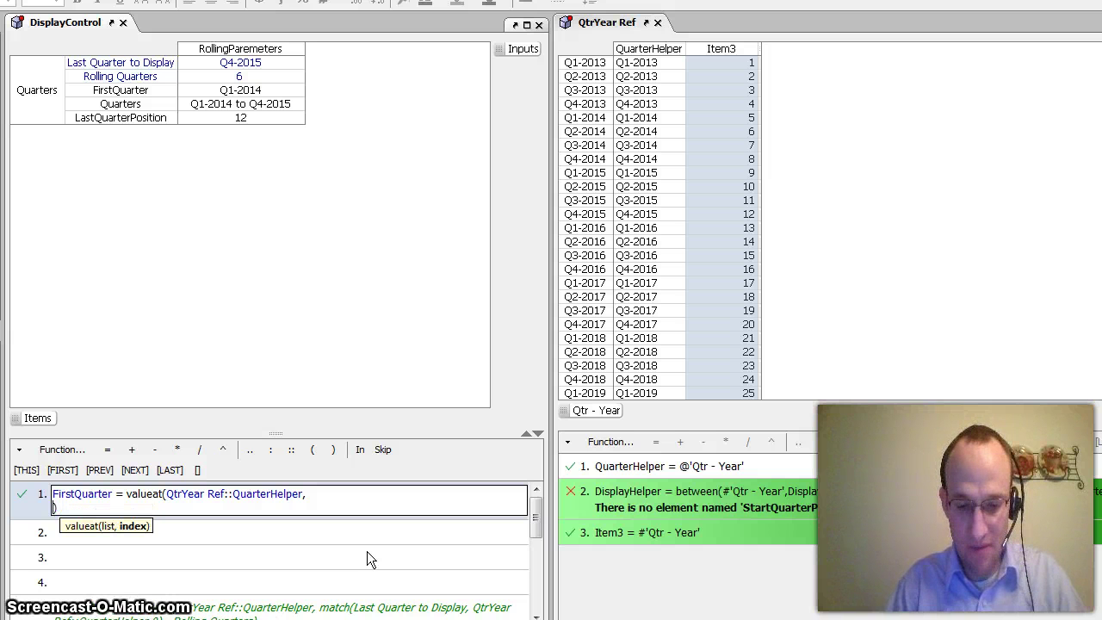
pyautogui.write('match')
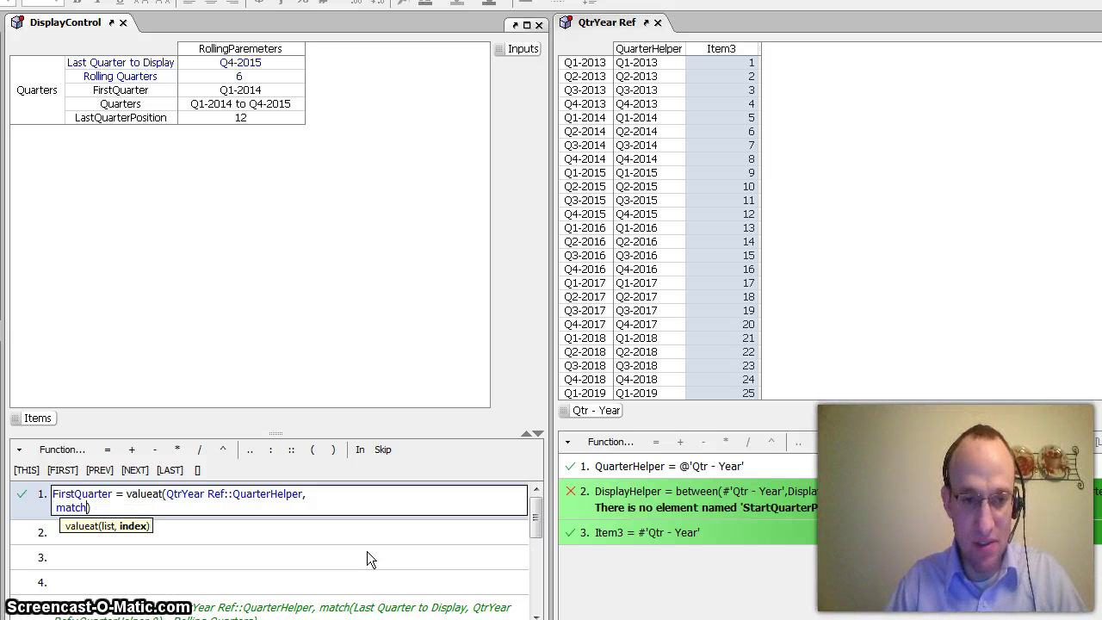
pyautogui.write('(')
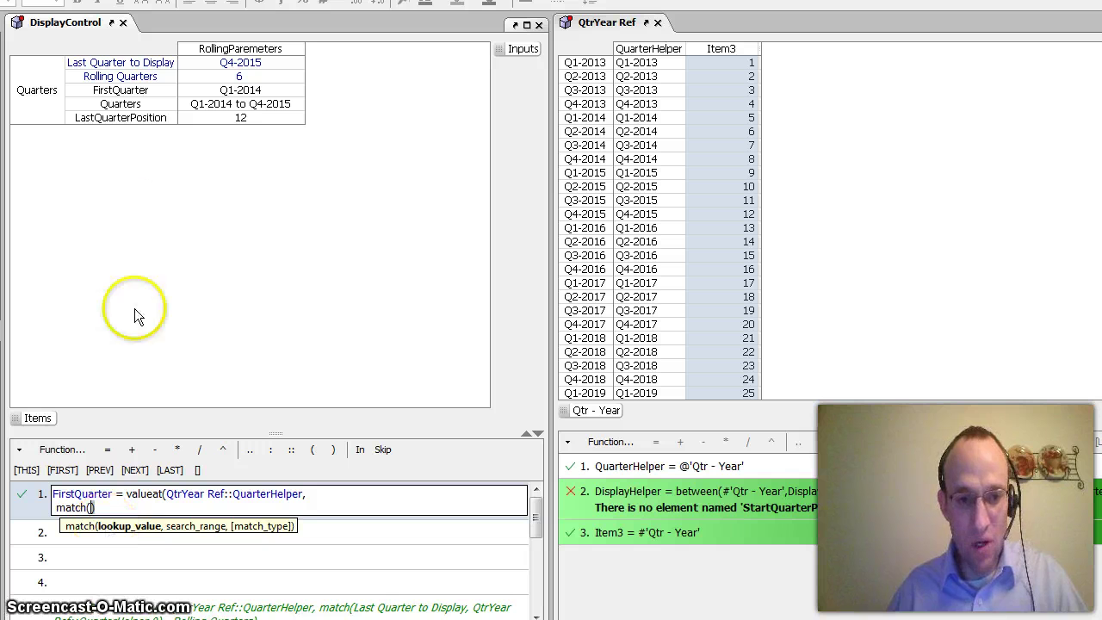
pyautogui.click(148, 66)
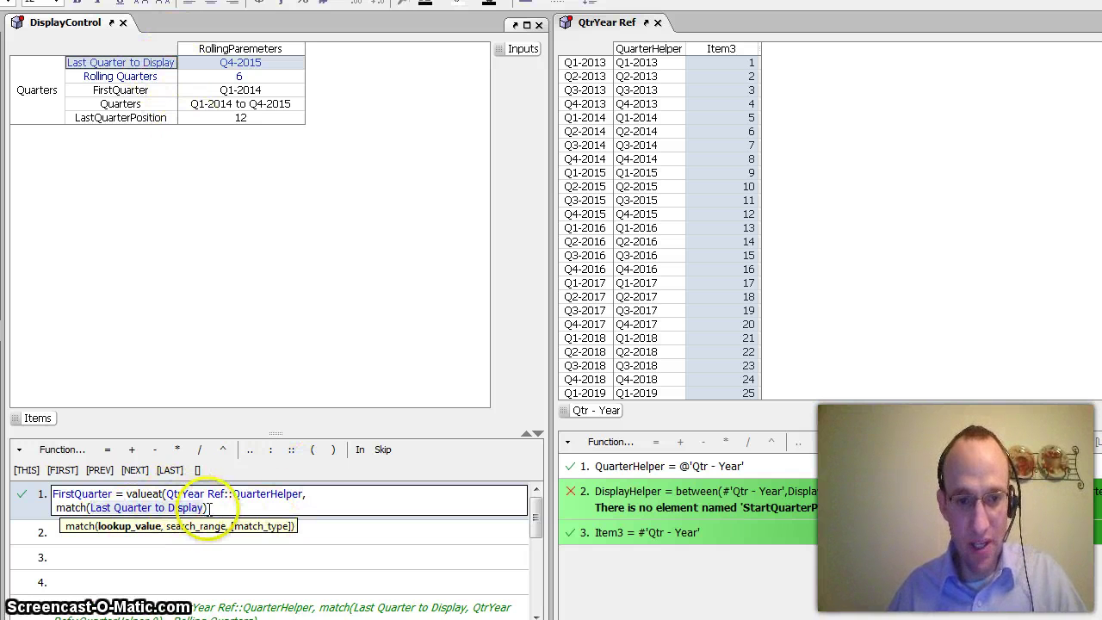
# - Give the match function QtrYear Ref::QuarterHelper as its search range and 0 as its match type, followed by a minus sign
pyautogui.write(')')
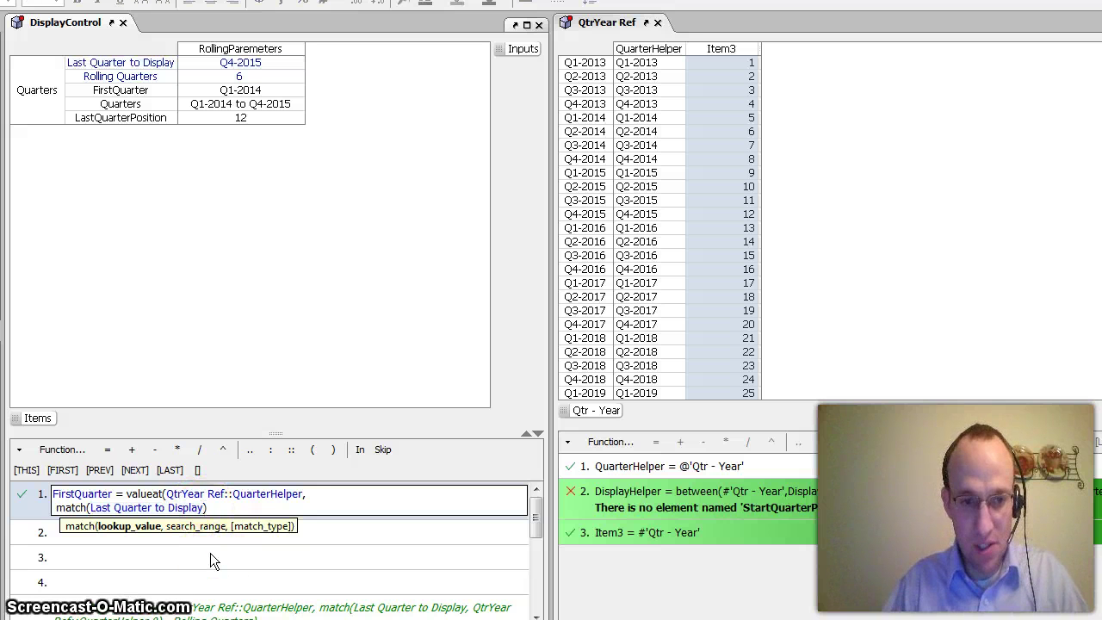
pyautogui.click(228, 509)
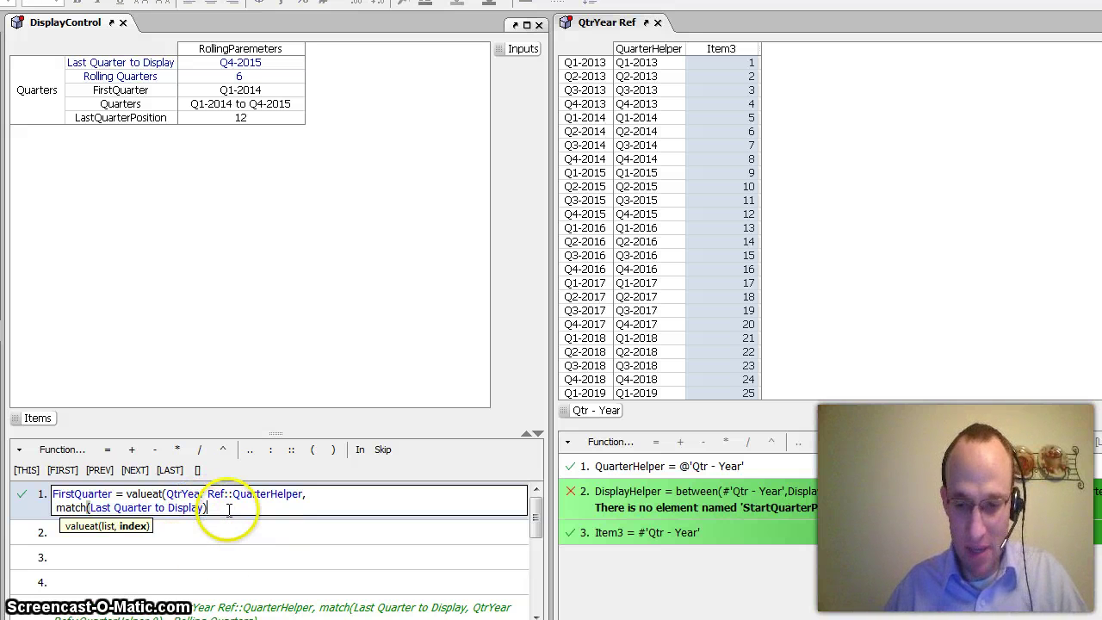
pyautogui.press('BackSpace')
pyautogui.write(',')
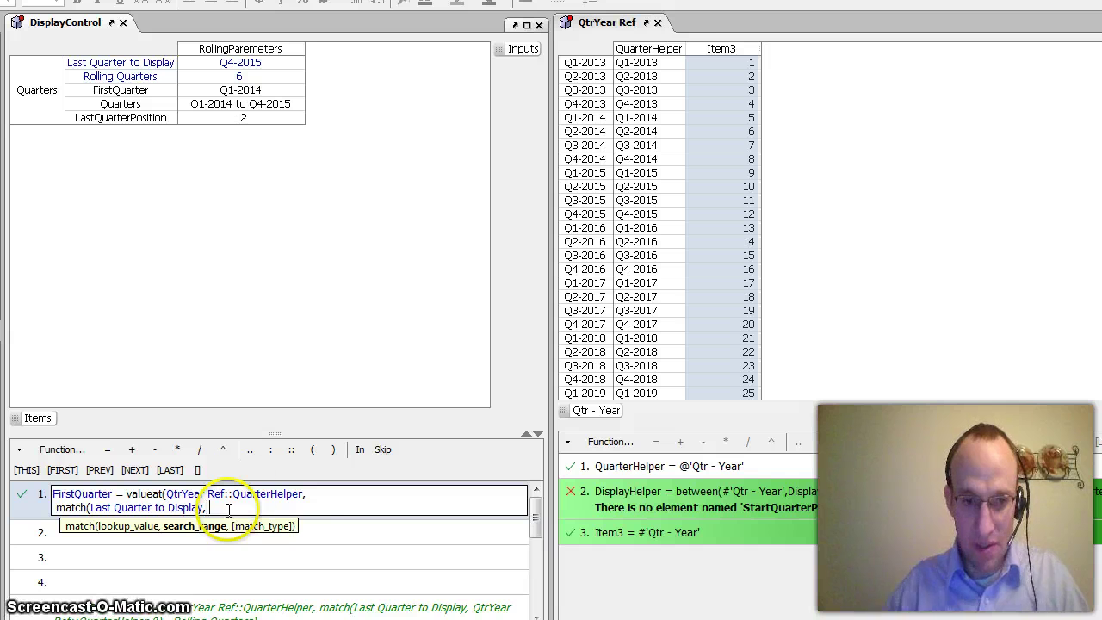
pyautogui.click(674, 53)
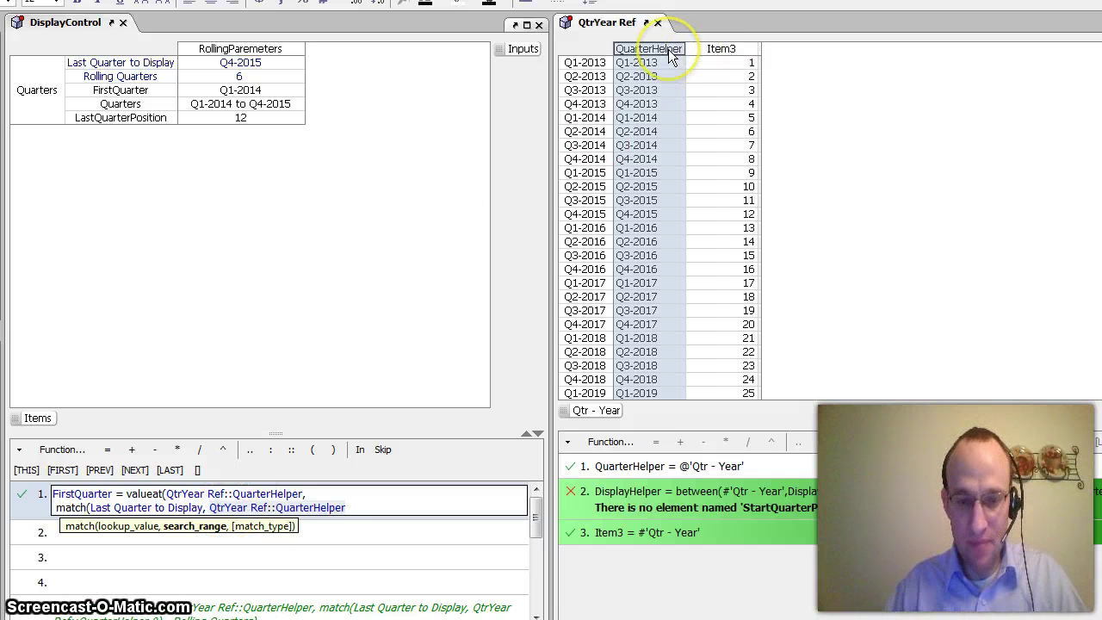
pyautogui.write(', 0) -')
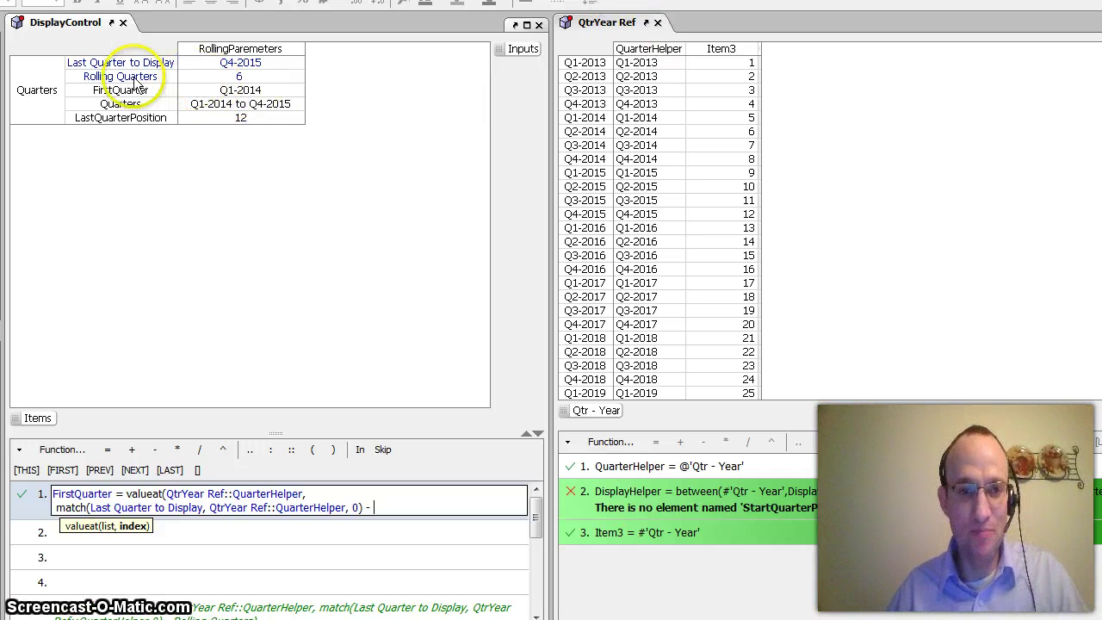
# - Subtract Rolling Quarters from the match result, close the valueat function and commit the FirstQuarter formula
pyautogui.click(167, 81)
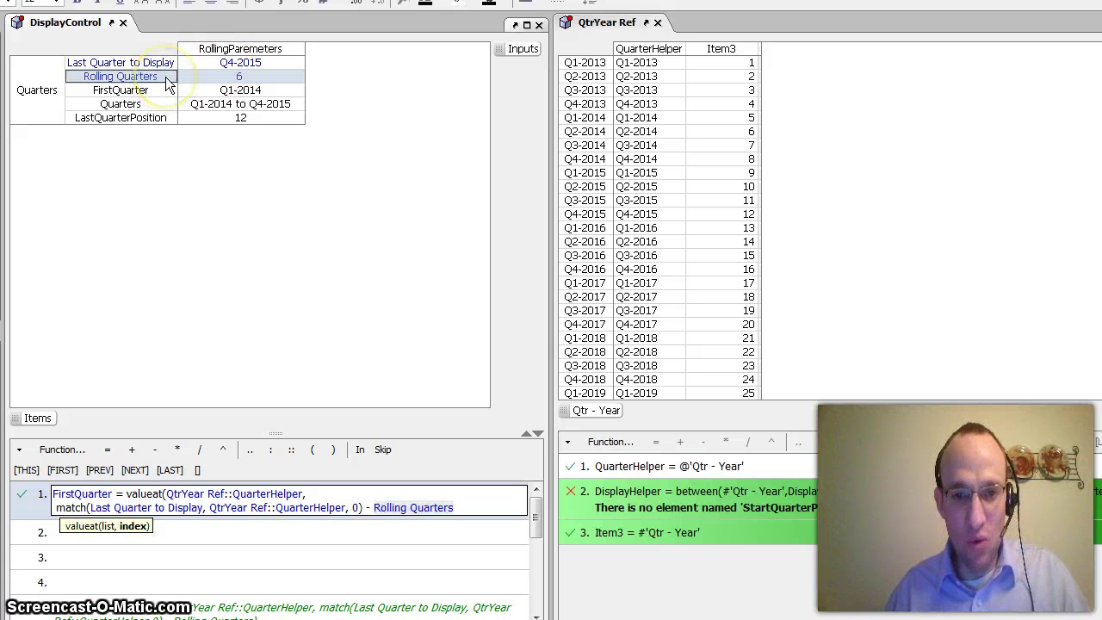
pyautogui.write(')')
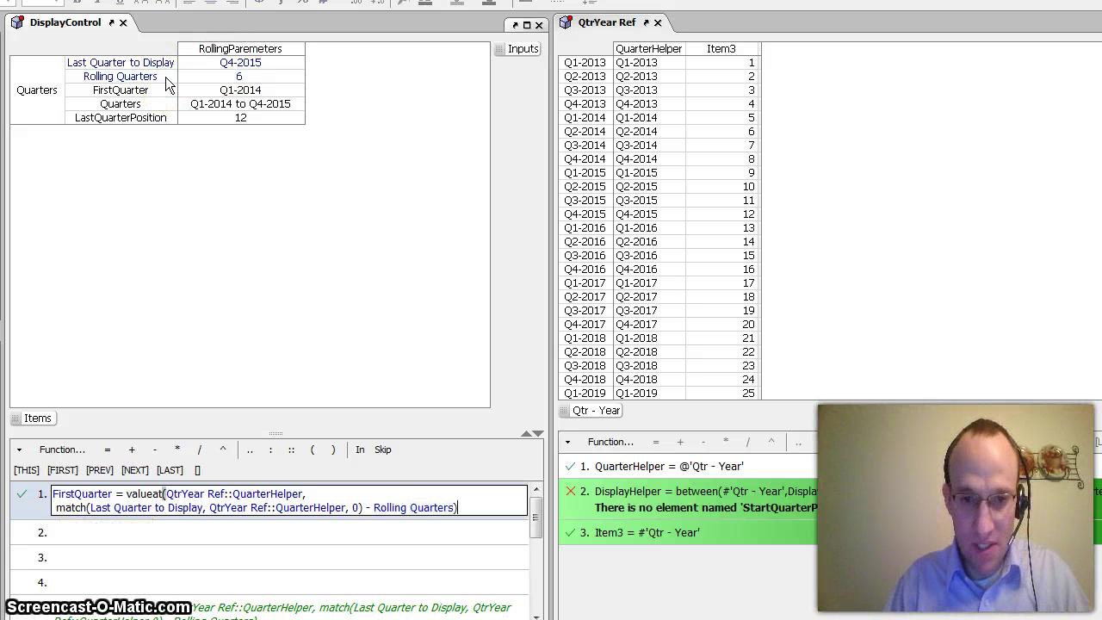
pyautogui.press('Return')
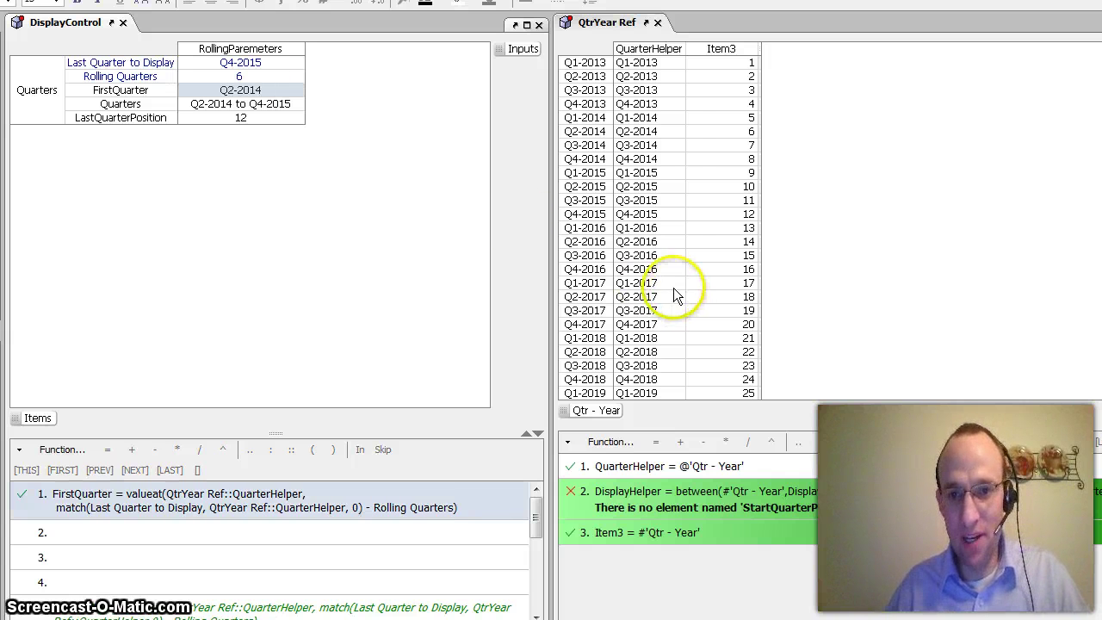
# - Count back through the QuarterHelper rows from Q4-2015 to Q2-2014 to check the FirstQuarter result
pyautogui.click(632, 215)
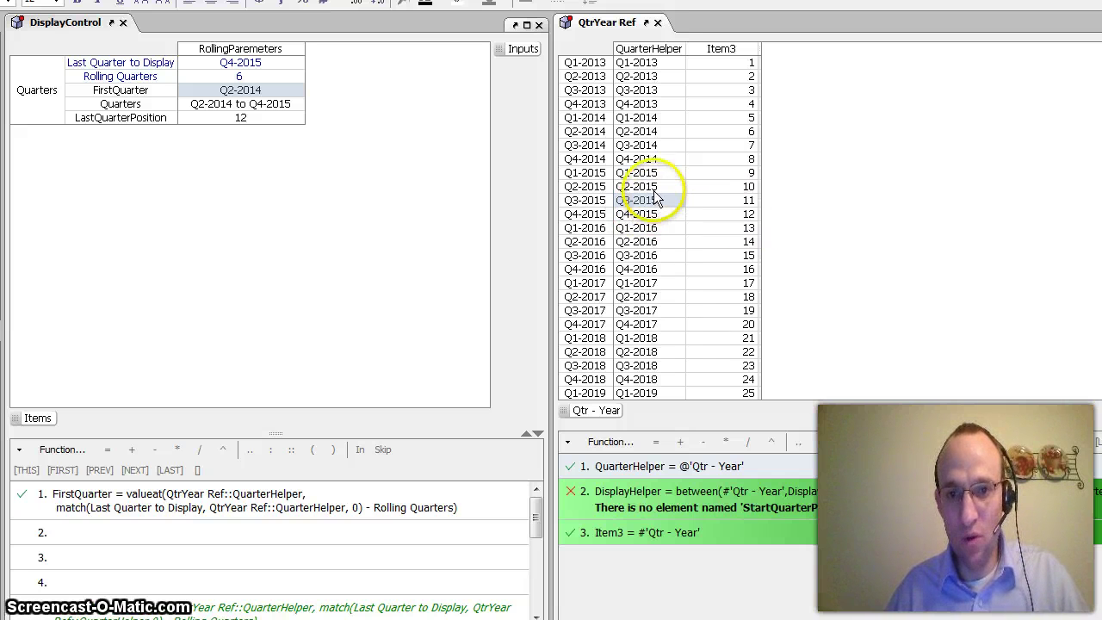
pyautogui.click(652, 185)
pyautogui.click(648, 162)
pyautogui.click(656, 172)
pyautogui.click(648, 146)
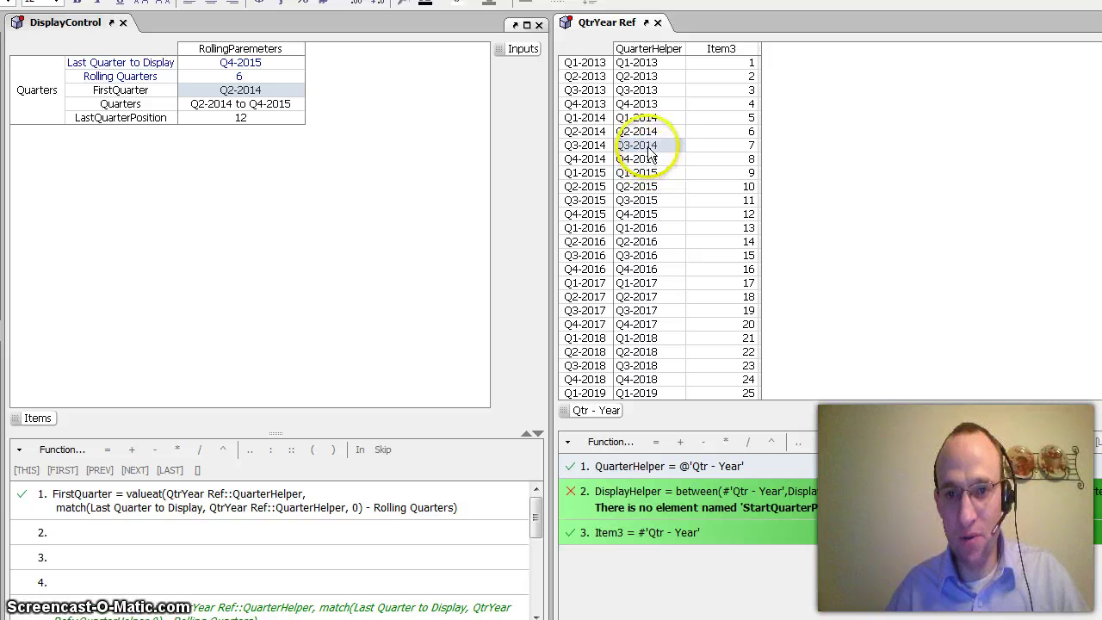
pyautogui.click(653, 130)
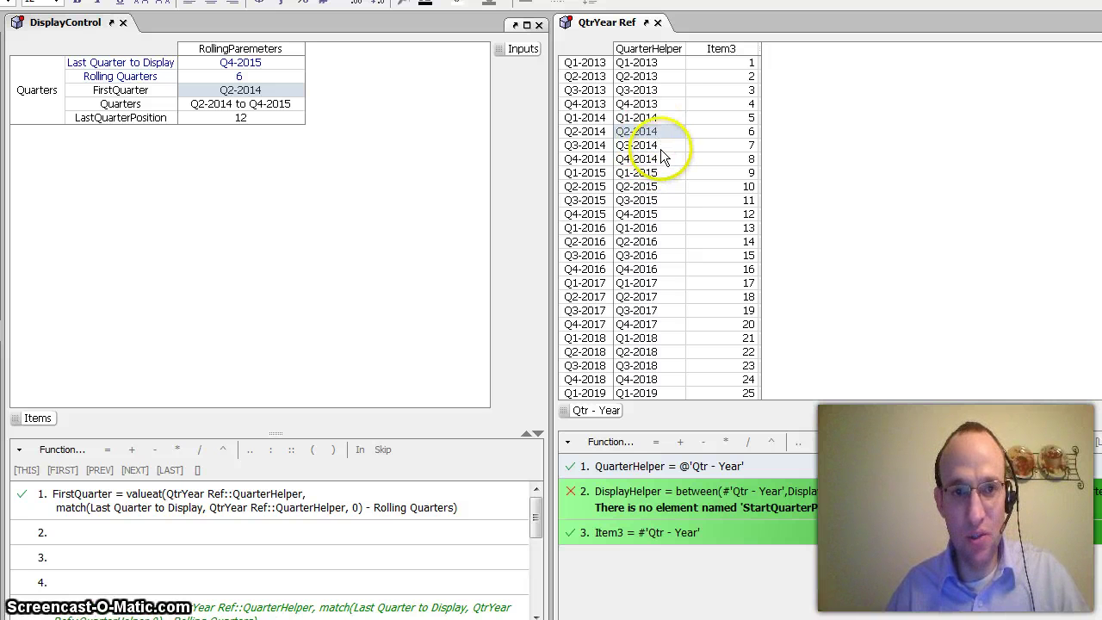
# - Set Rolling Quarters to 2 in the DisplayControl matrix to test the FirstQuarter formula against the Q4-2015 row of QuarterHelper
pyautogui.click(243, 77)
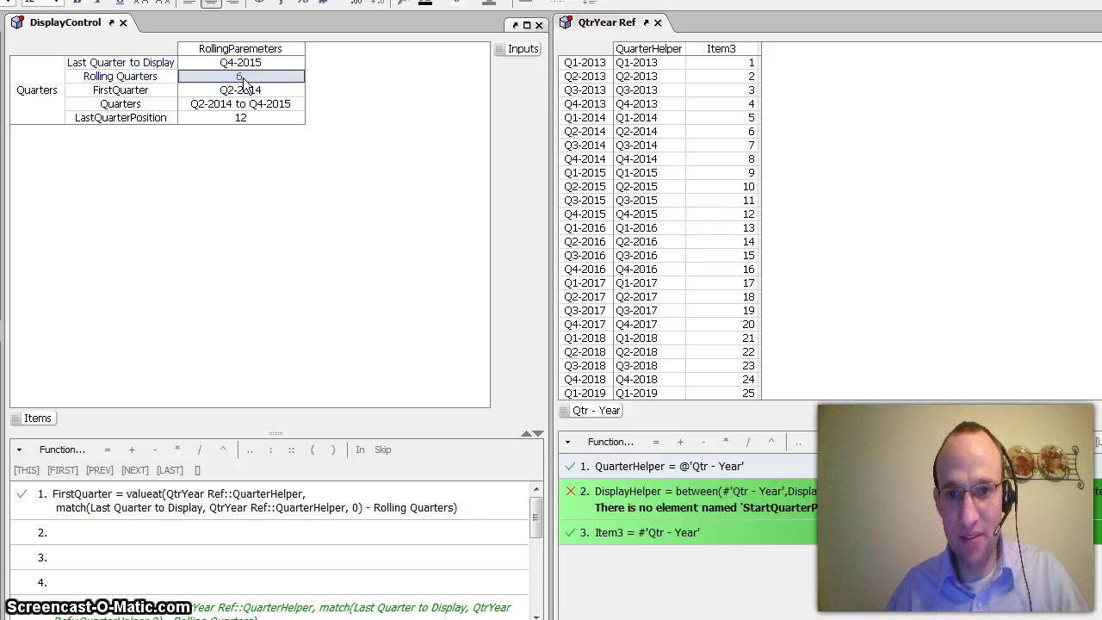
pyautogui.click(645, 218)
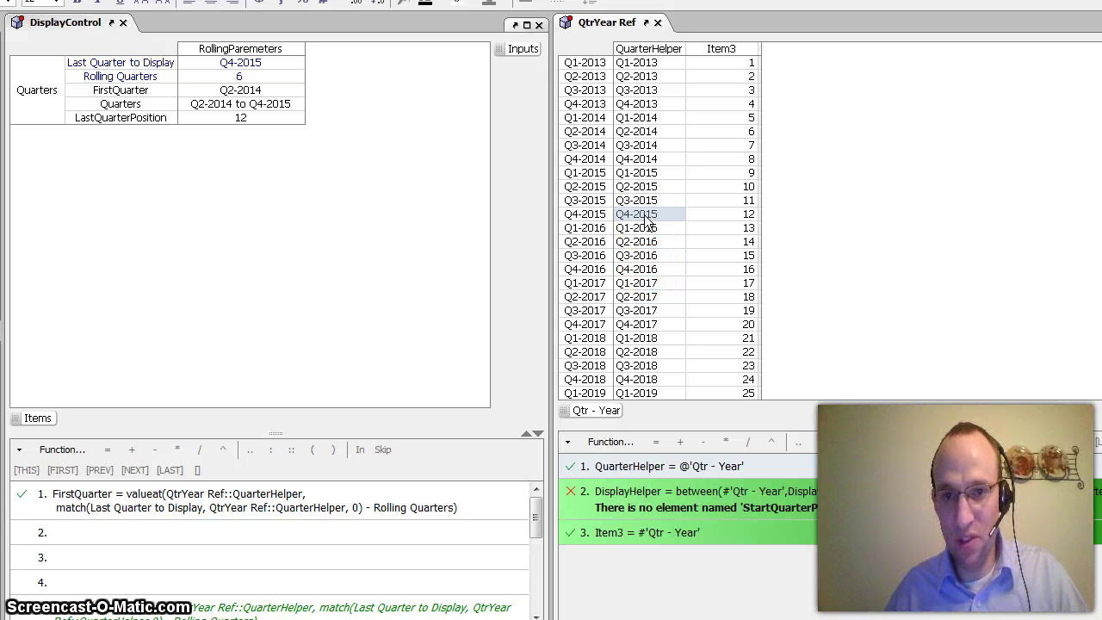
pyautogui.click(260, 78)
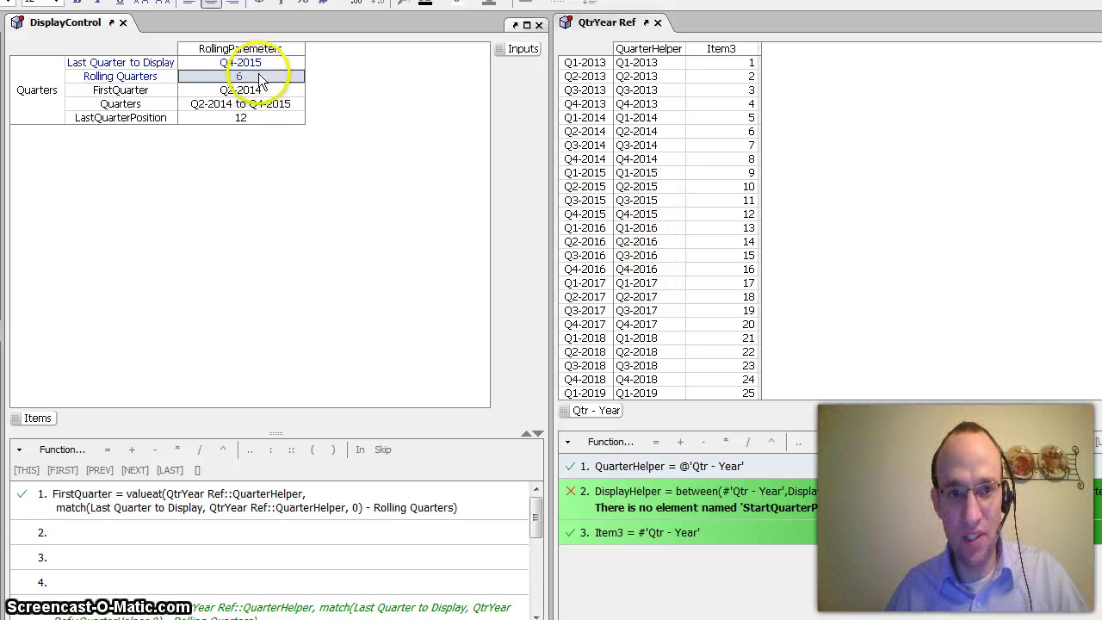
pyautogui.write('2')
pyautogui.press('Return')
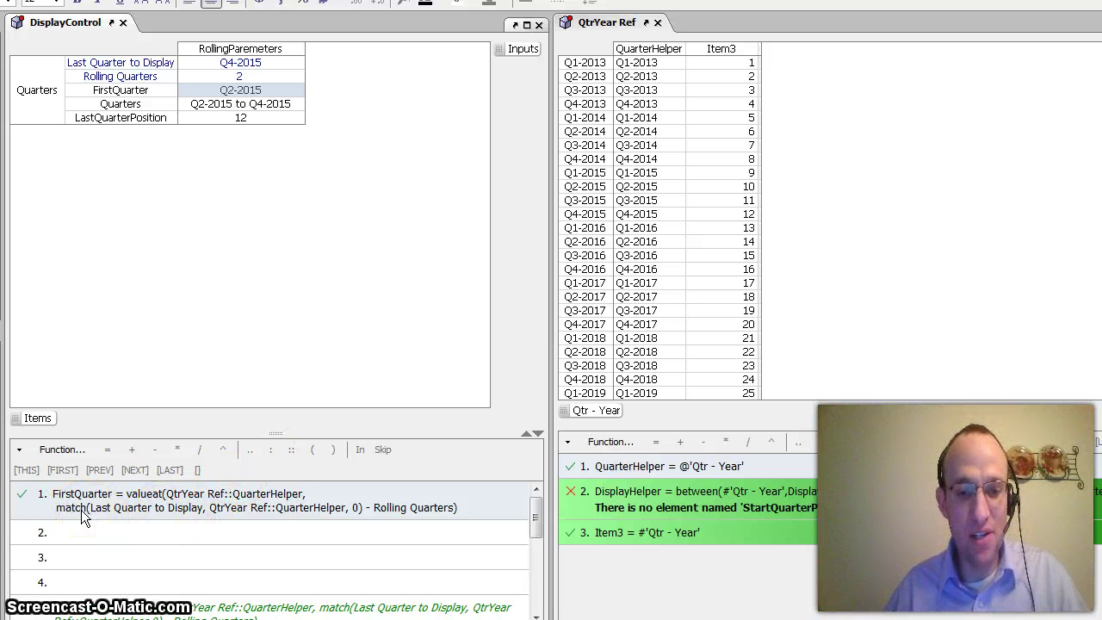
# - Switch to the slide presentation and advance from the ValueAt Match Function title slide to the contact slide
pyautogui.hotkey('alt', 'Tab')
pyautogui.press('Tab')
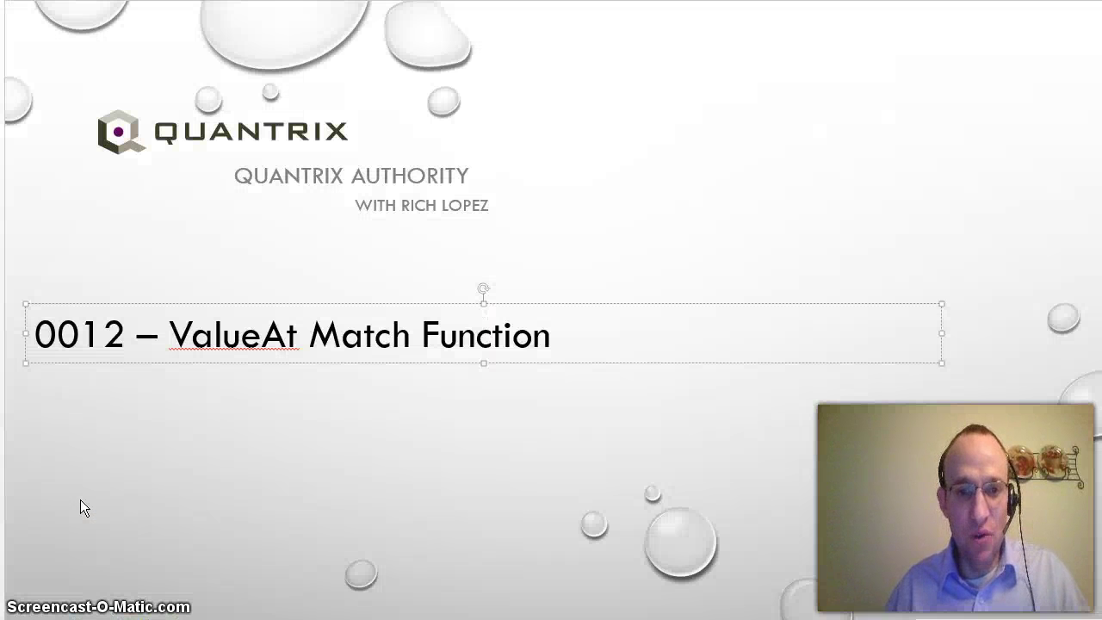
pyautogui.press('pagedown')
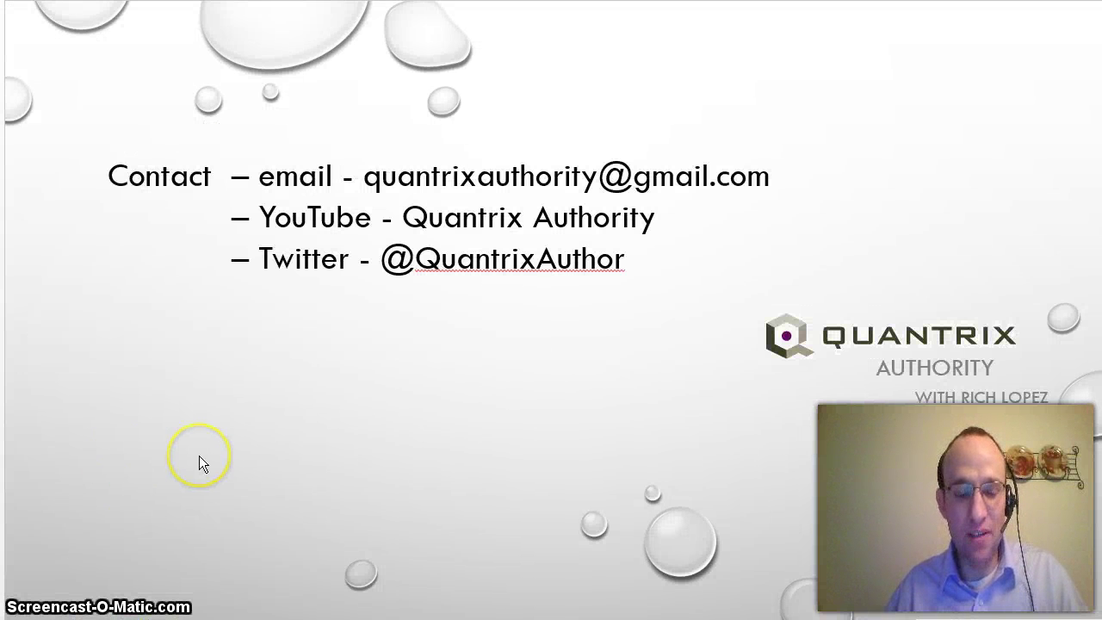